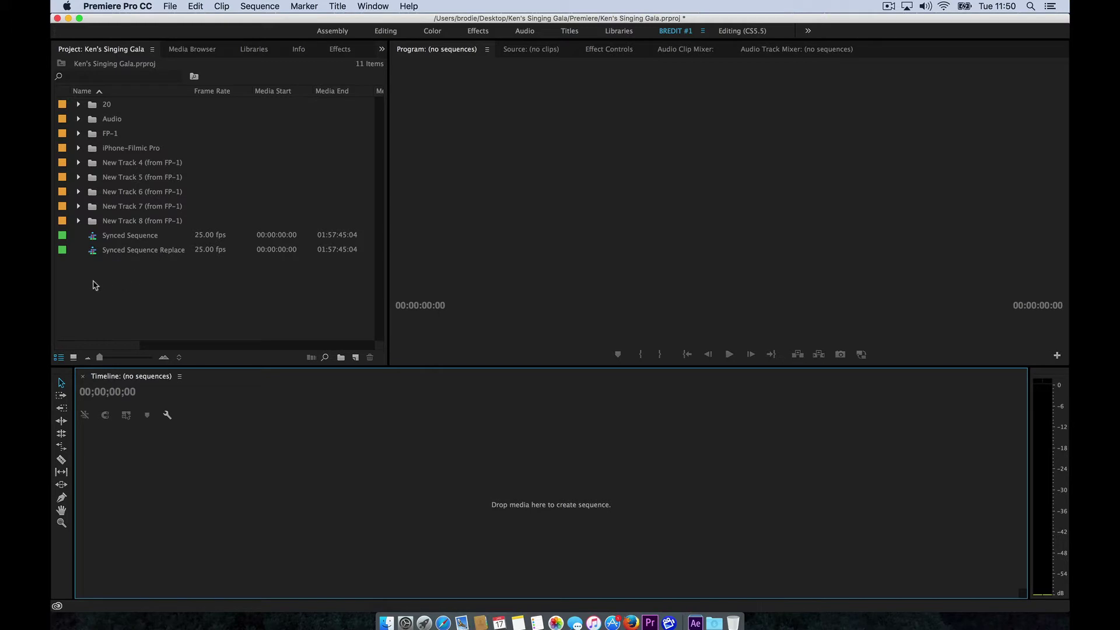
- Open the Synced Sequence Replaced sequence, park at 00:10:03:10, and select the first V1/V2 clip block
double_click(91, 254)
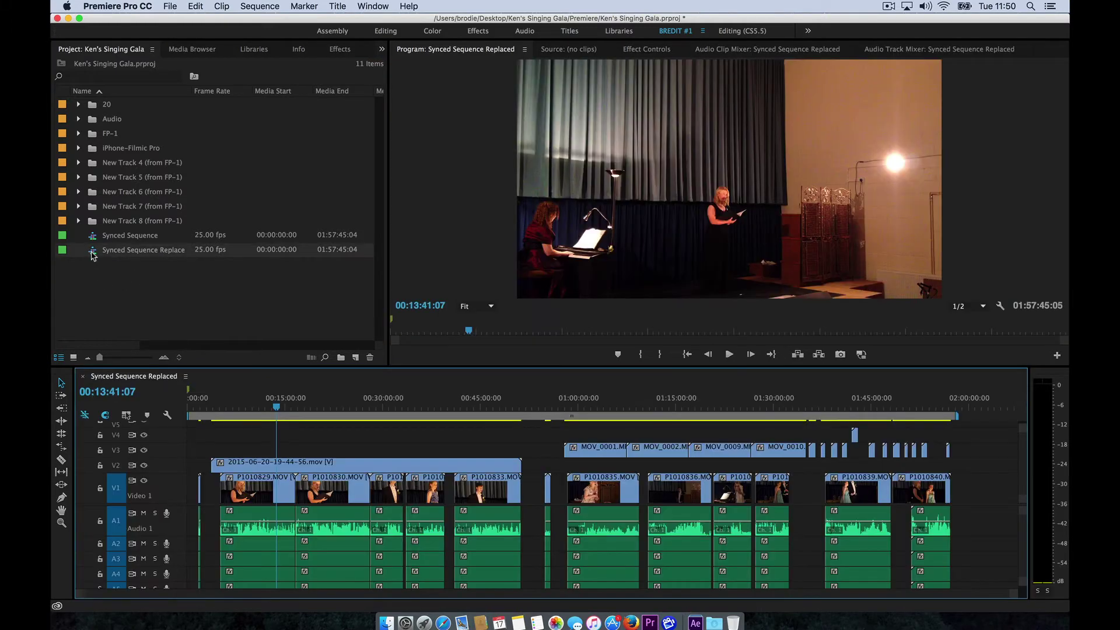
click(253, 411)
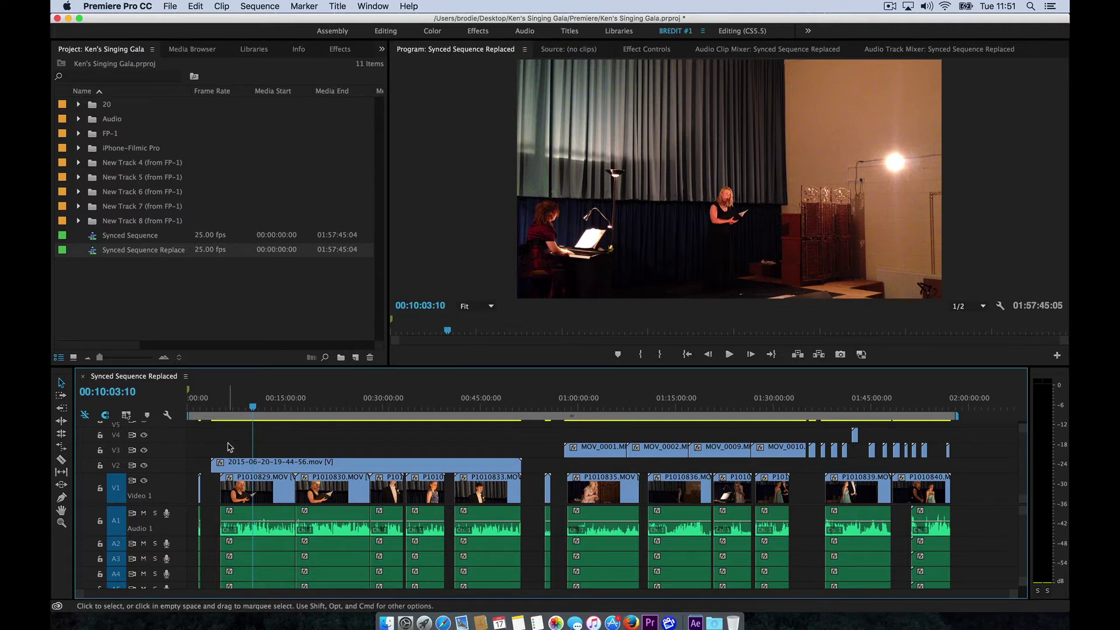
drag(229, 444, 528, 555)
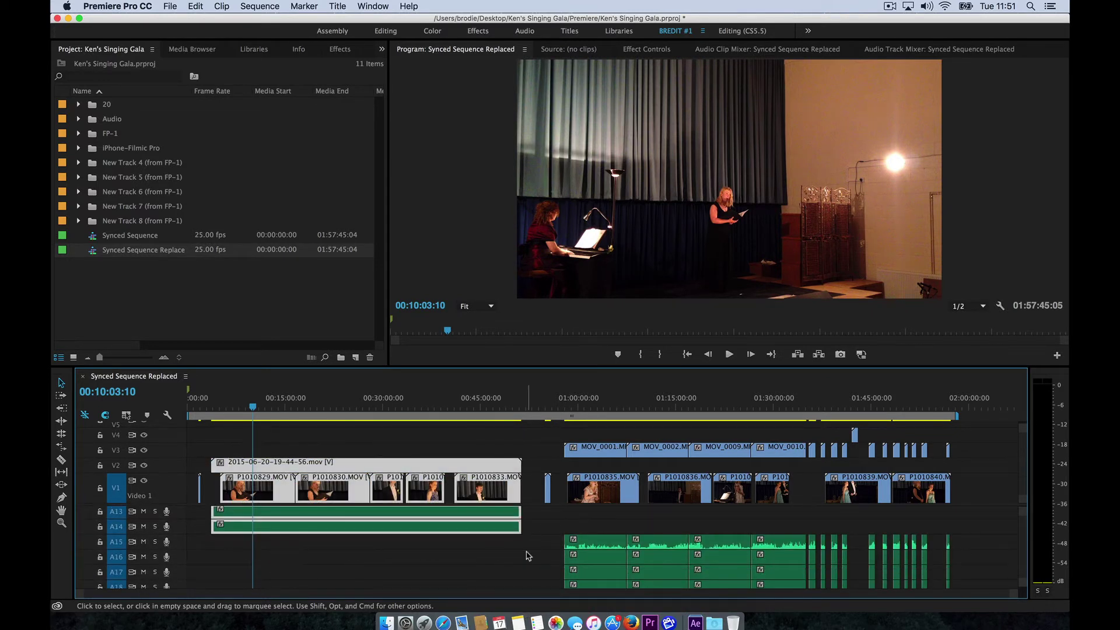
- Nest the selected clips as Nested Sequence 05, then scroll the timeline back to A1
right_click(367, 468)
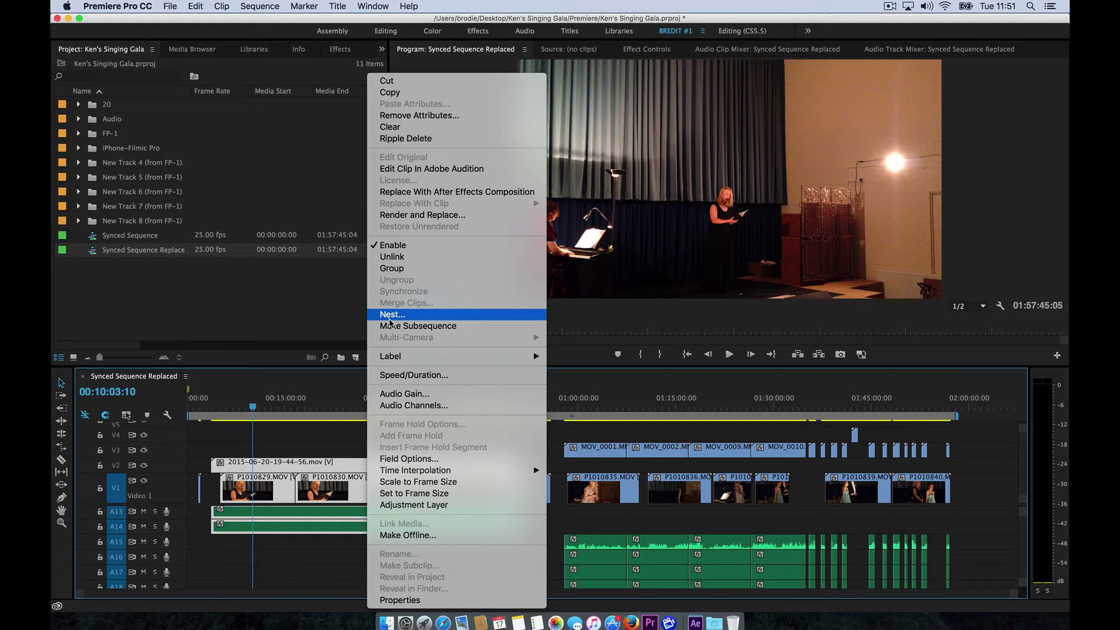
click(390, 316)
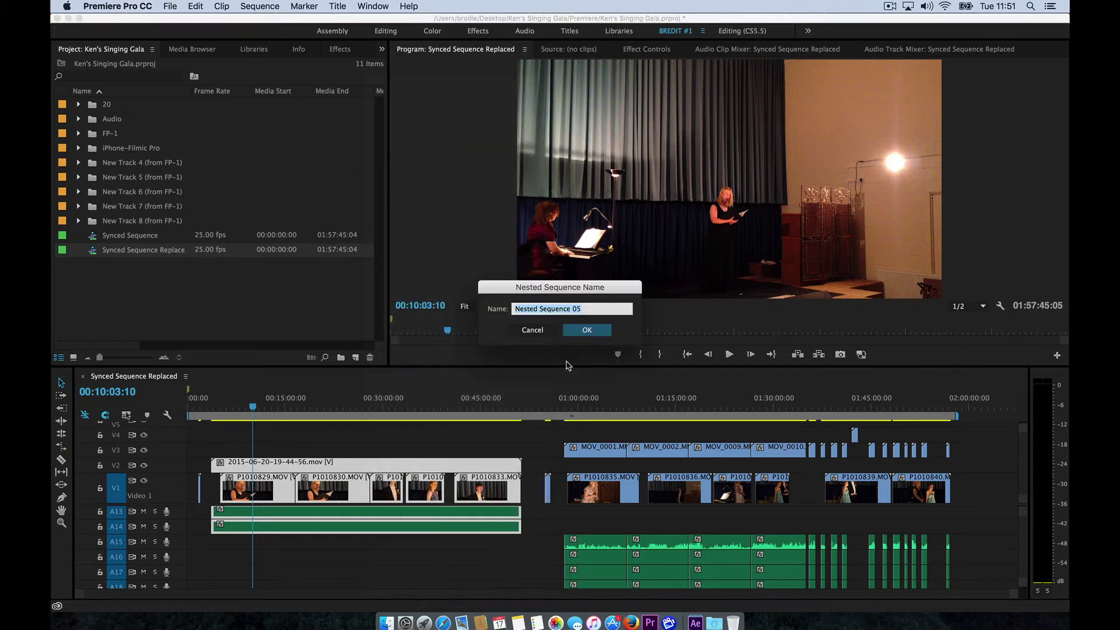
click(578, 331)
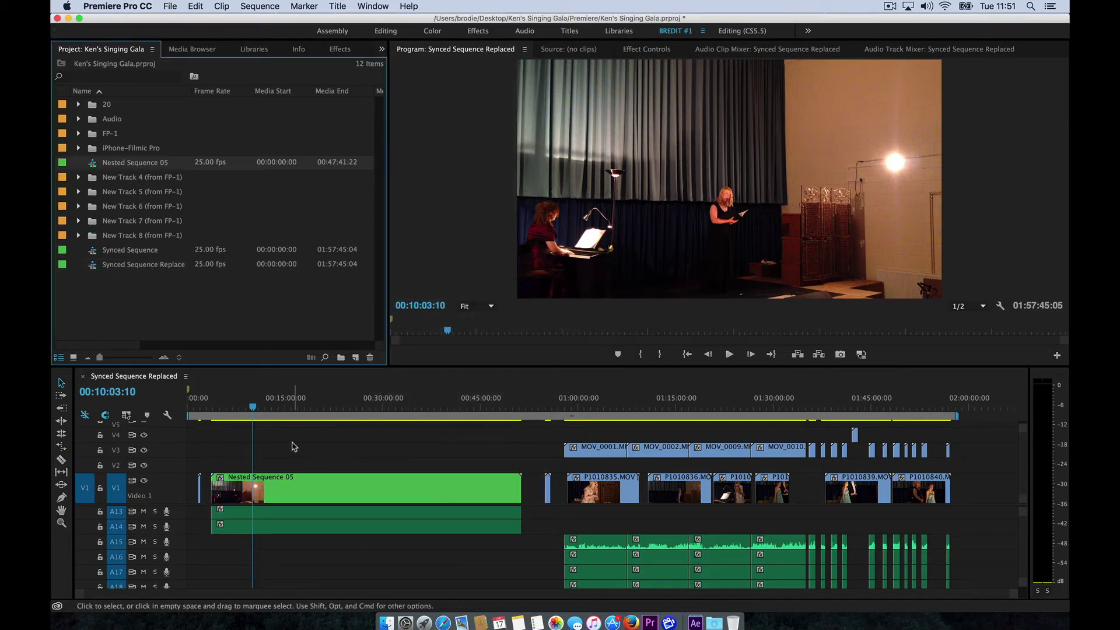
scroll(416, 565, up, 10)
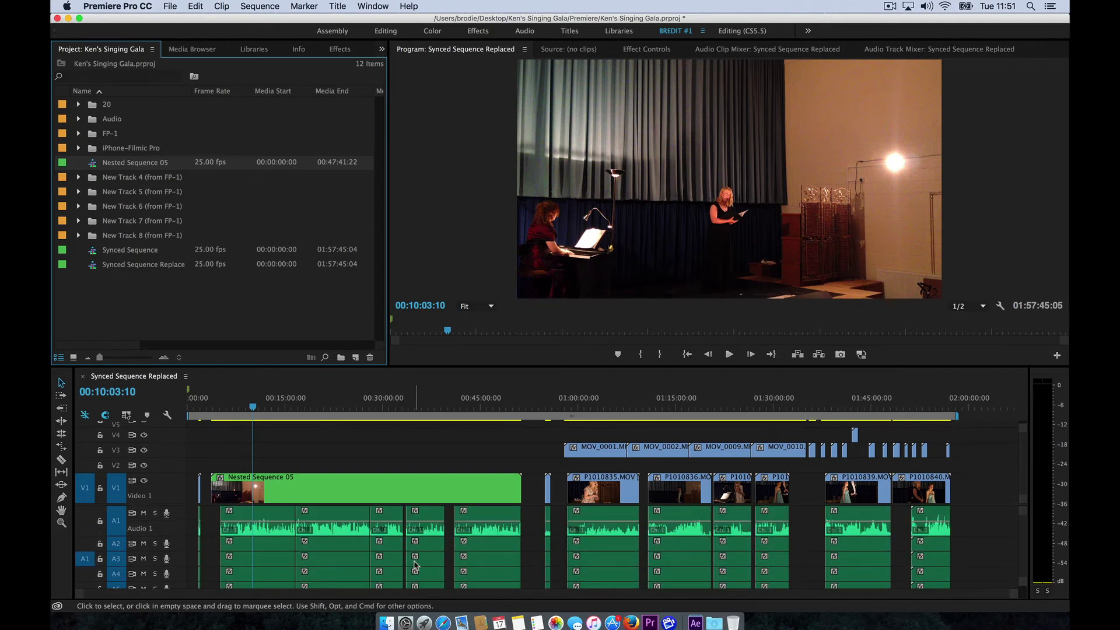
scroll(366, 479, up, 1)
scroll(366, 480, down, 1)
double_click(352, 489)
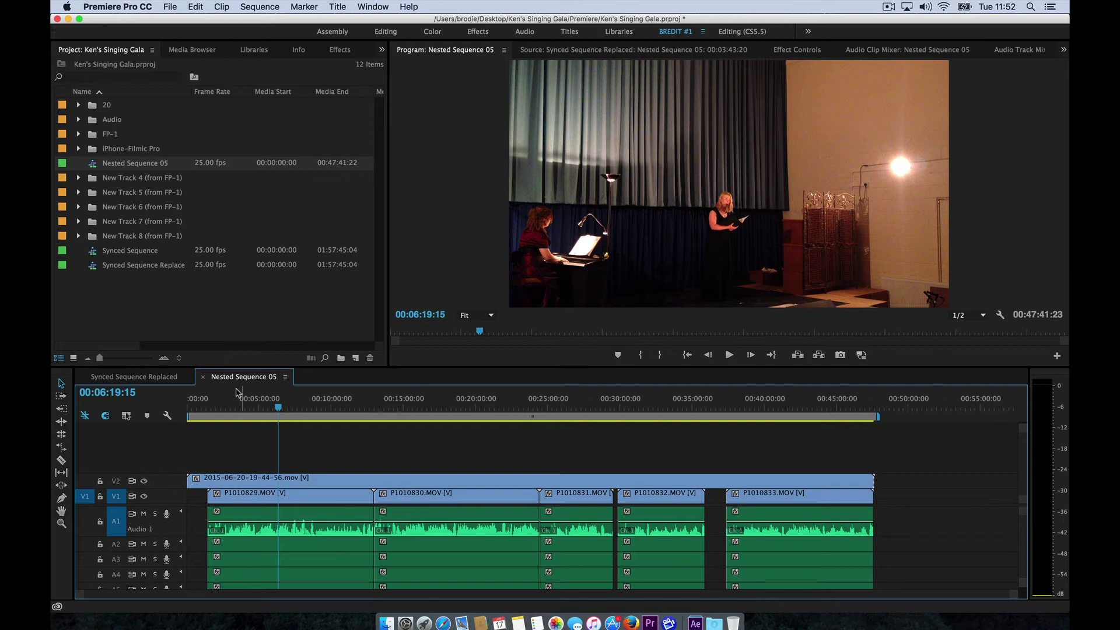
click(203, 377)
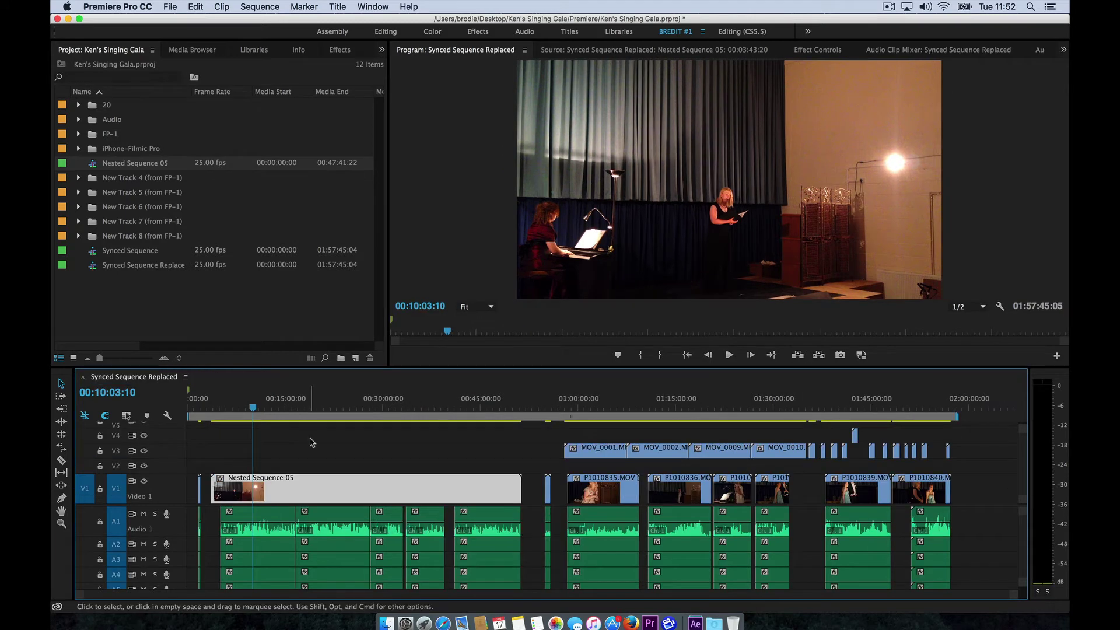
click(390, 491)
- Enable Multi-Camera on the nested clip so it becomes [MC1] P1010829.MOV
right_click(360, 492)
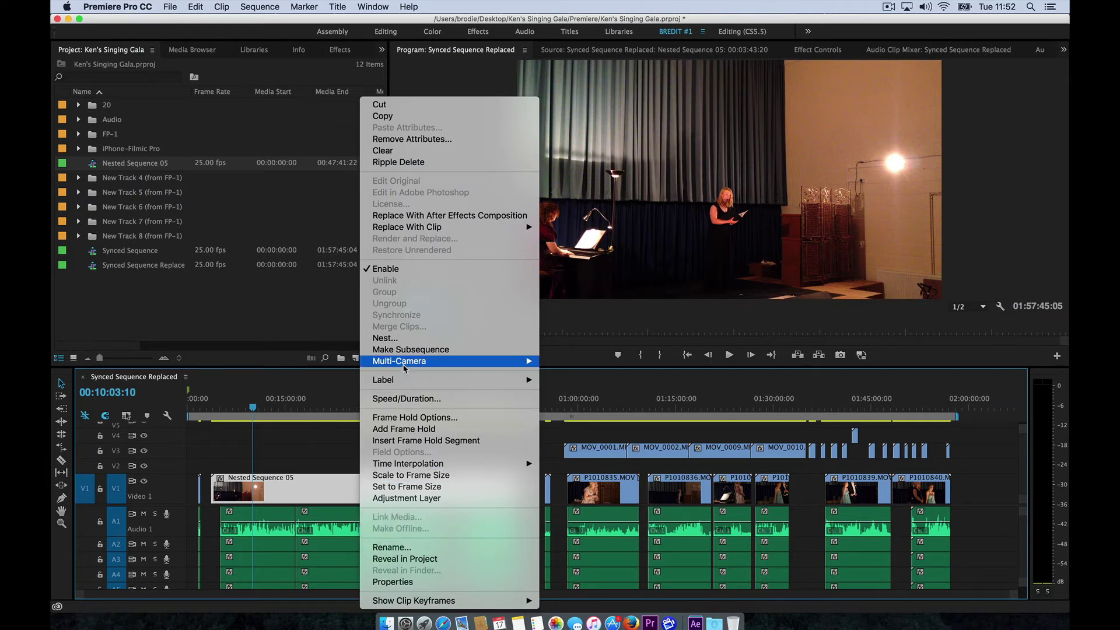
mouse_move(461, 363)
click(585, 366)
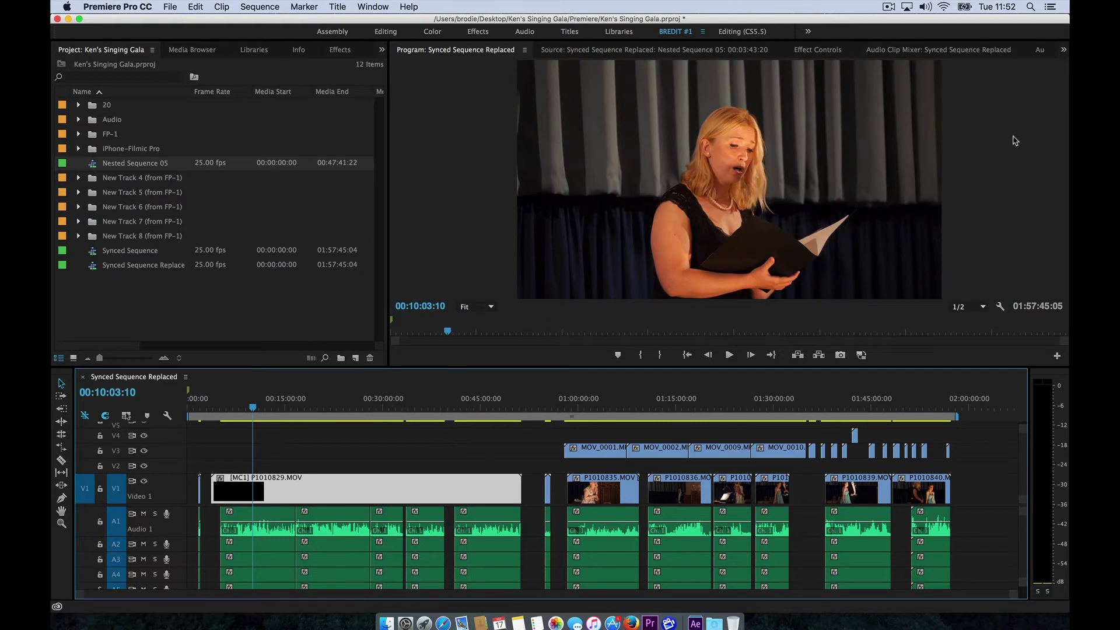
click(999, 307)
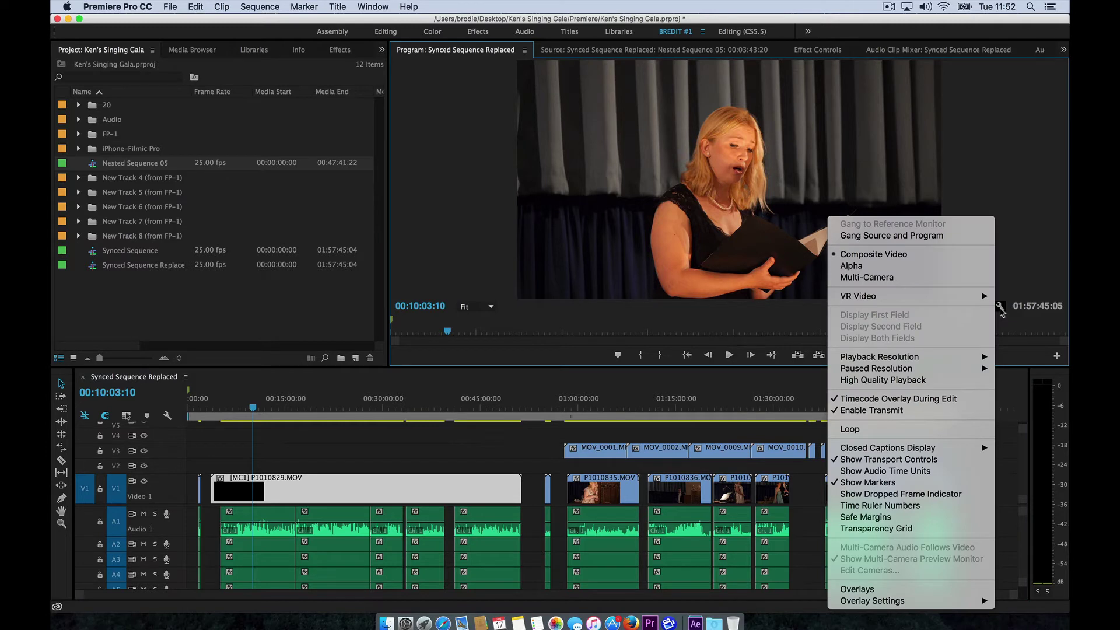
- Switch the Program monitor to Multi-Camera view, try angle 2, then return to angle 1
click(905, 279)
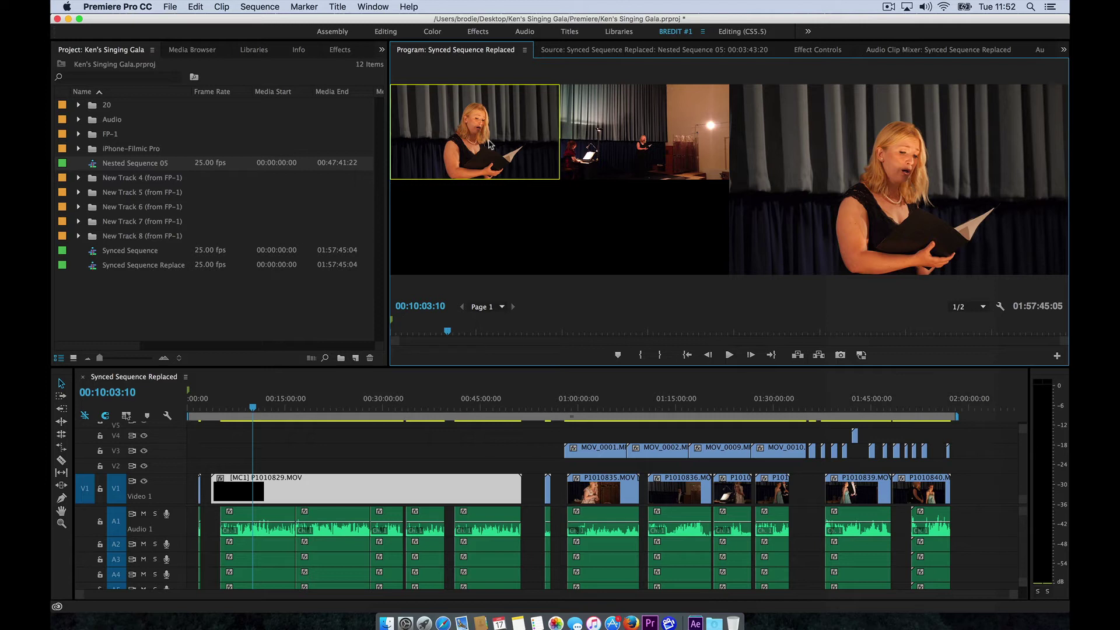
click(623, 151)
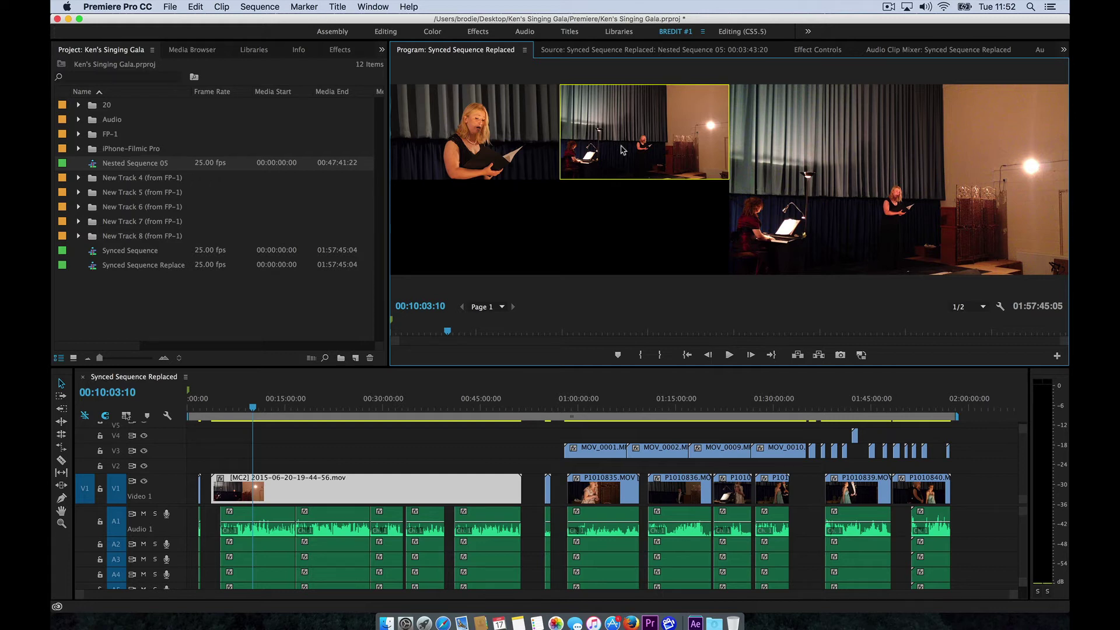
click(463, 155)
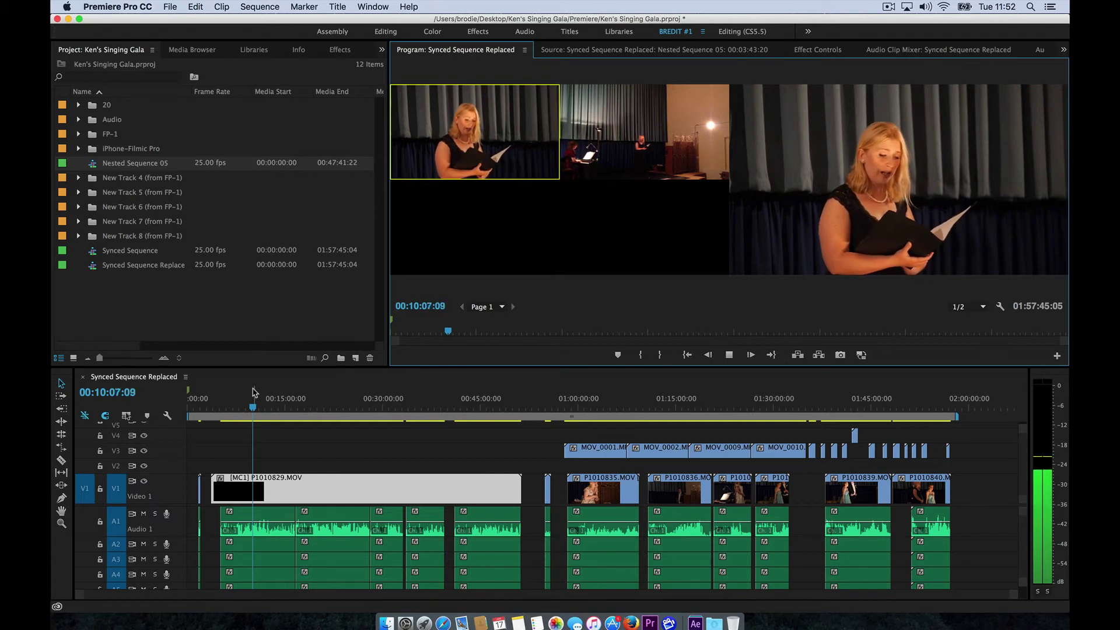
- During playback cut to angles 2, 1, 2, 1, then stop to commit the cuts
key(2)
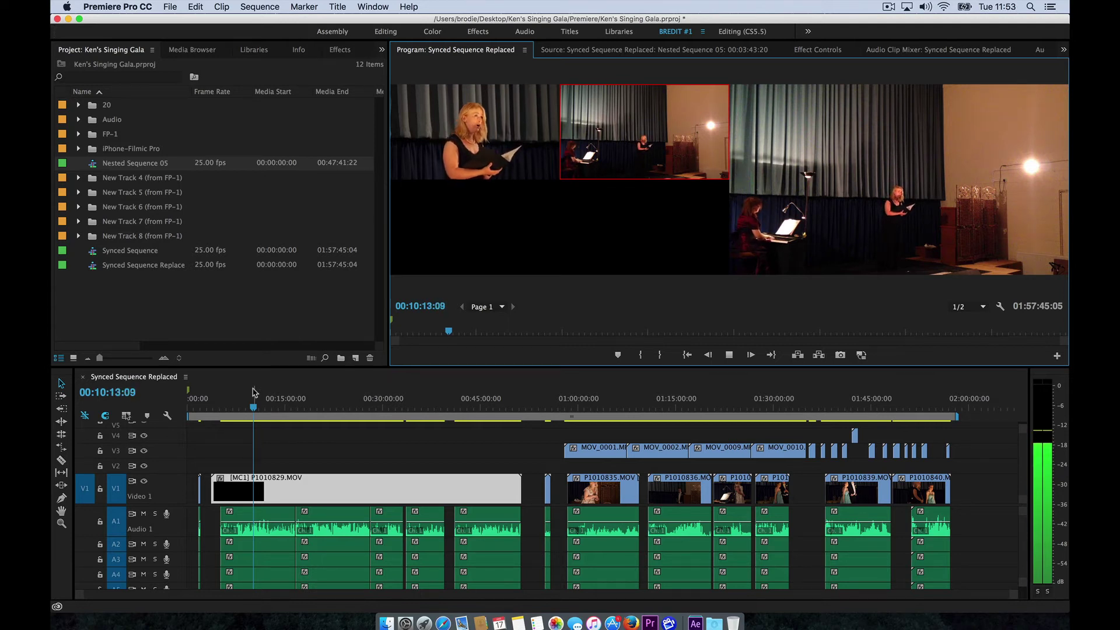
key(1)
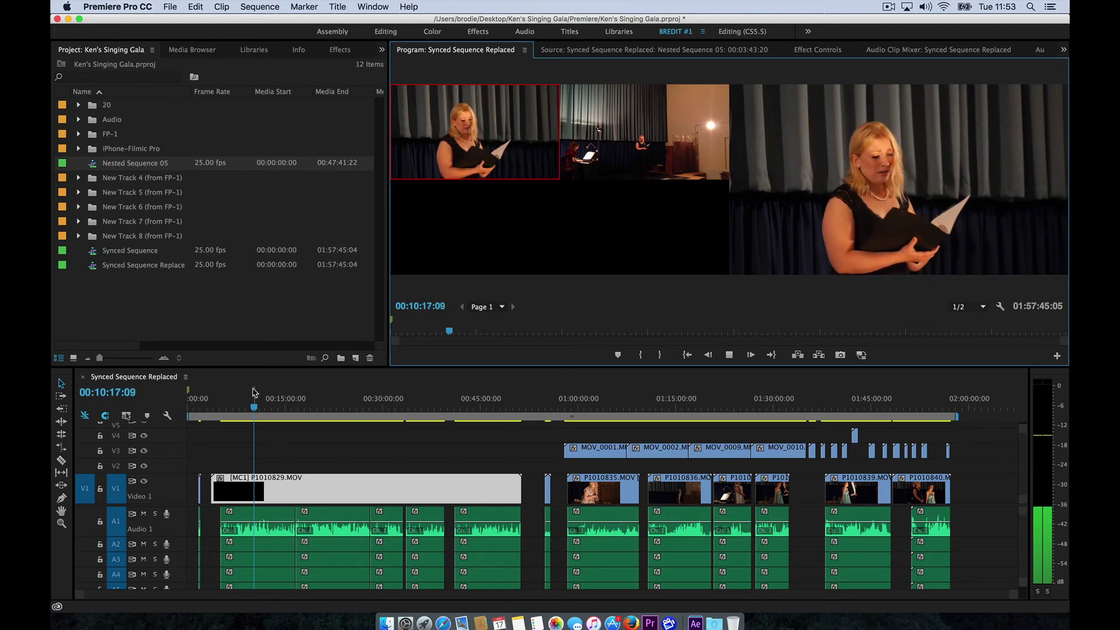
key(2)
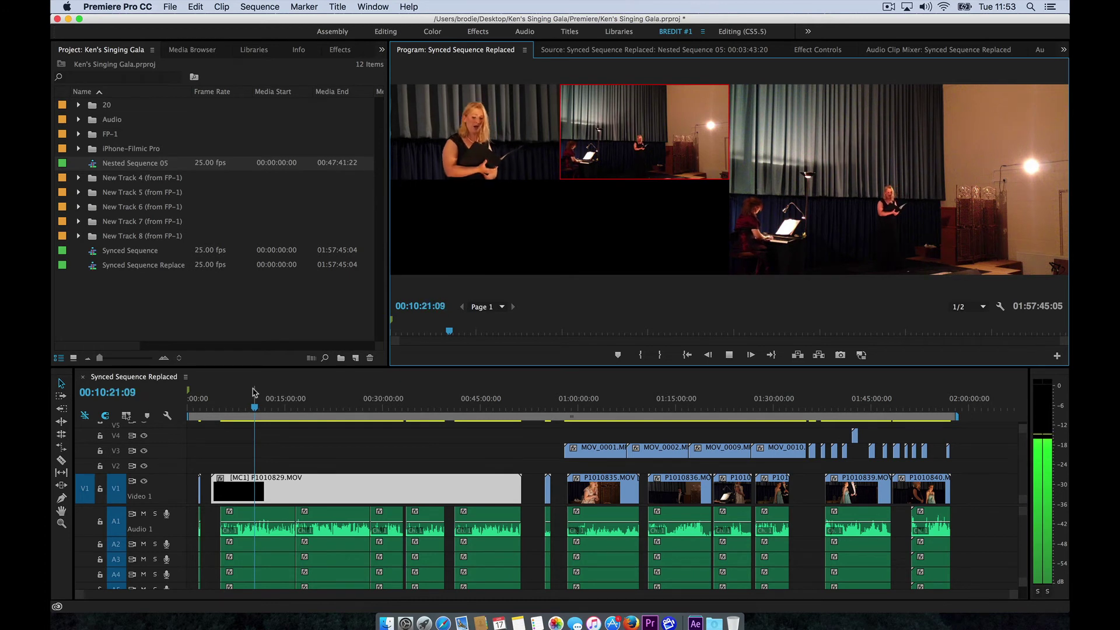
key(1)
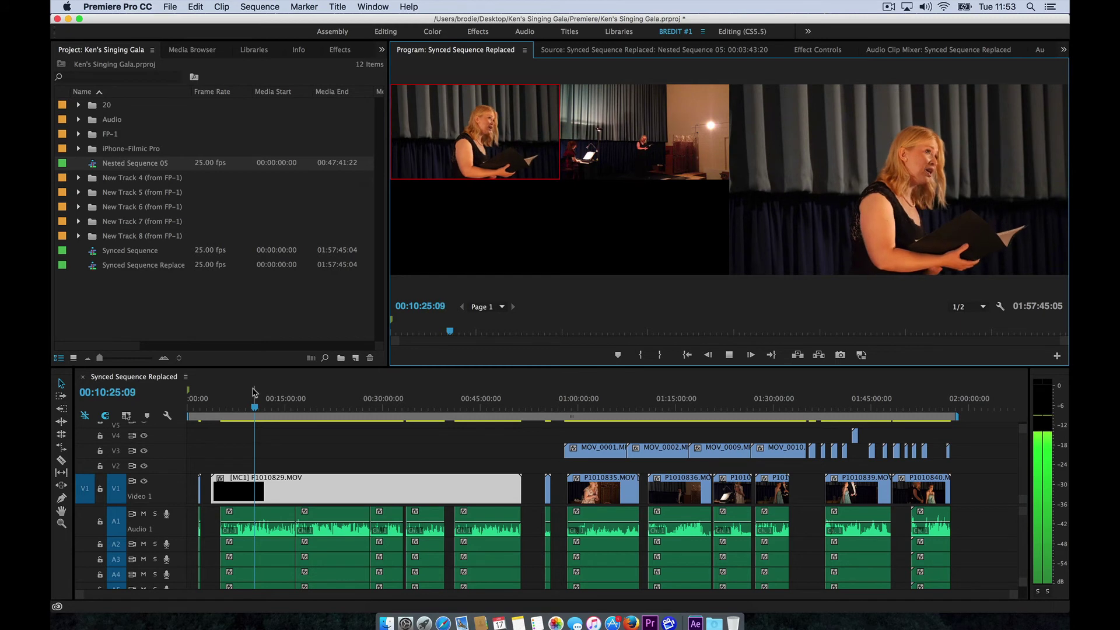
key(space)
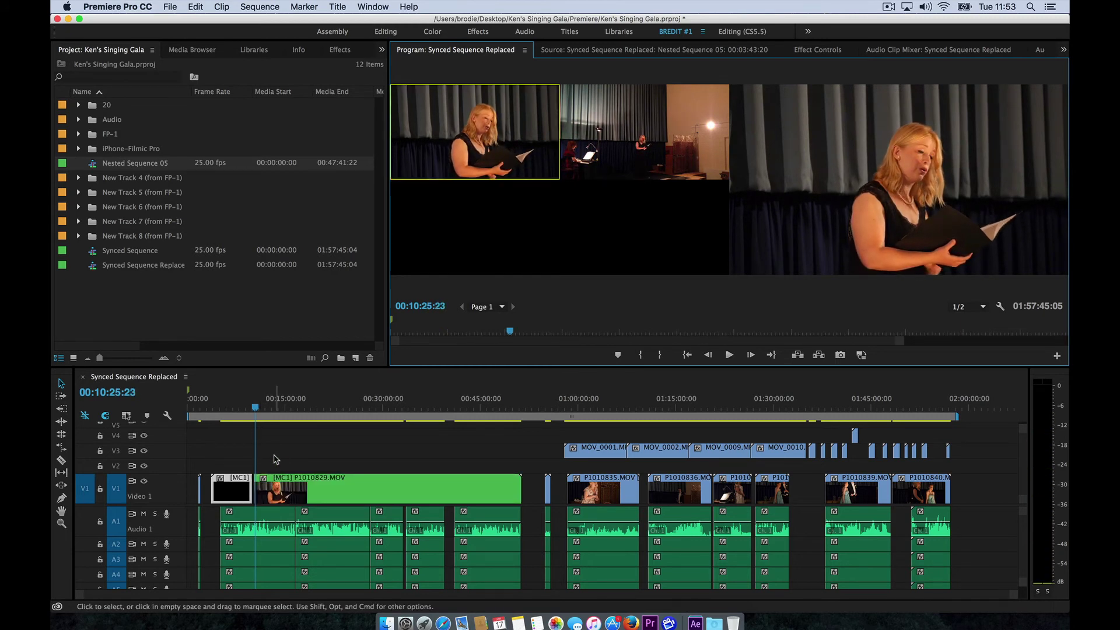
- Zoom in twice and play the cuts from 00:10:05:01, switching angles 2, 1, 2, 1, then stop
click(274, 455)
key(=)
key(=)
key(=)
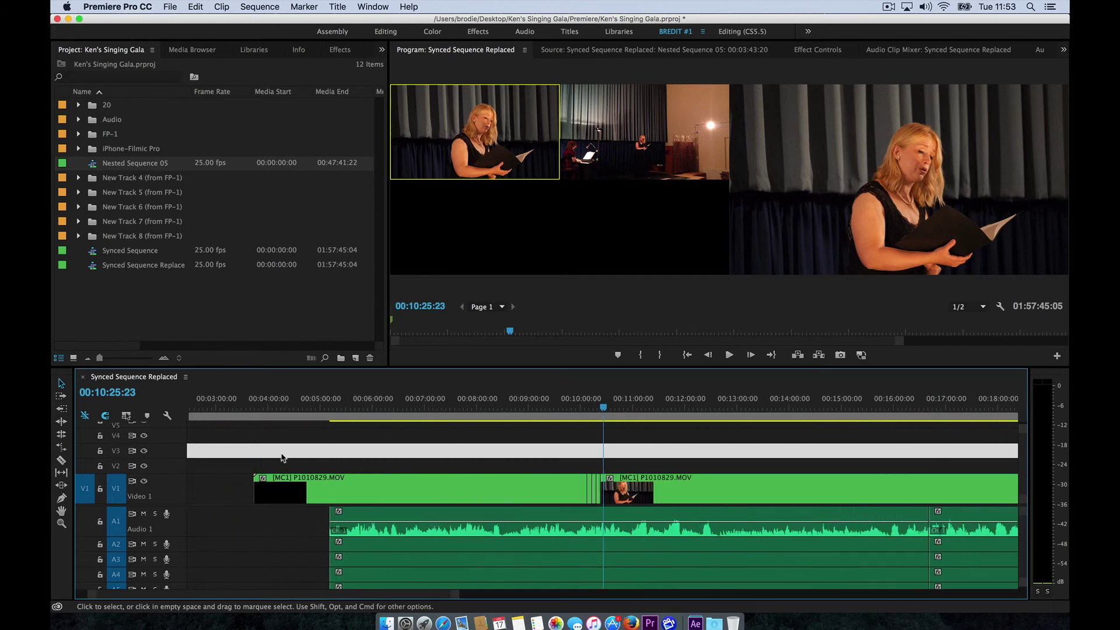
key(=)
key(=)
key(=)
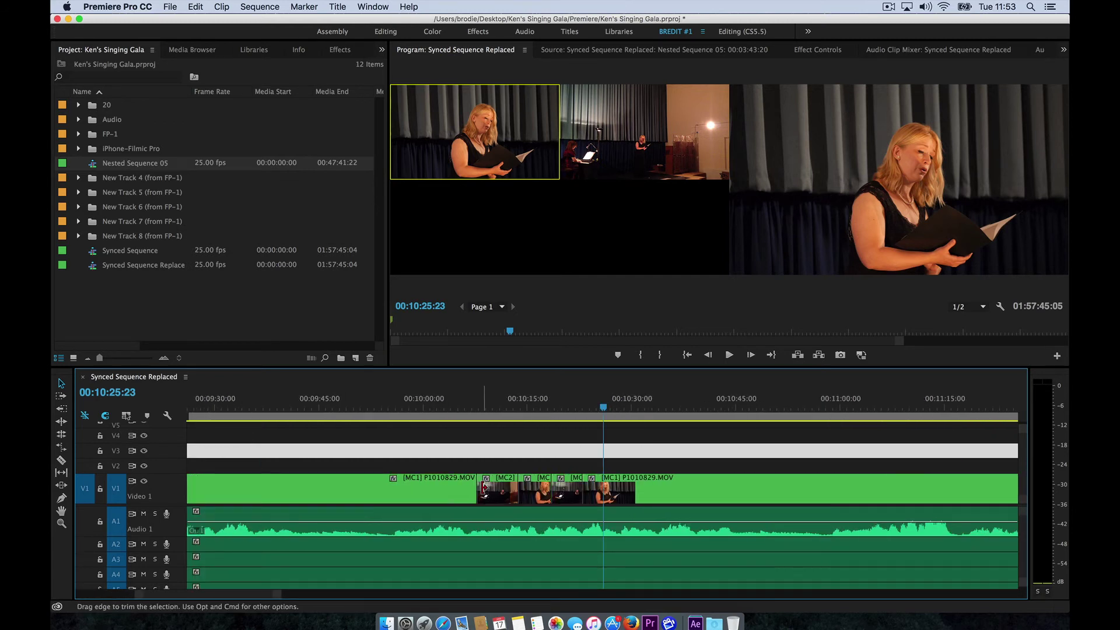
click(458, 408)
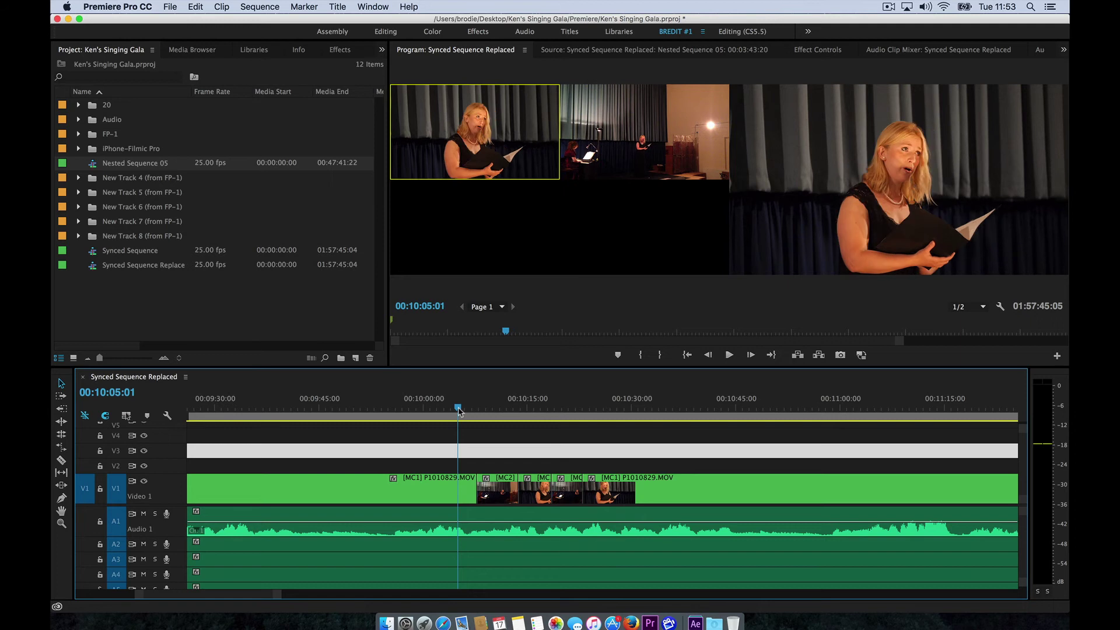
key(space)
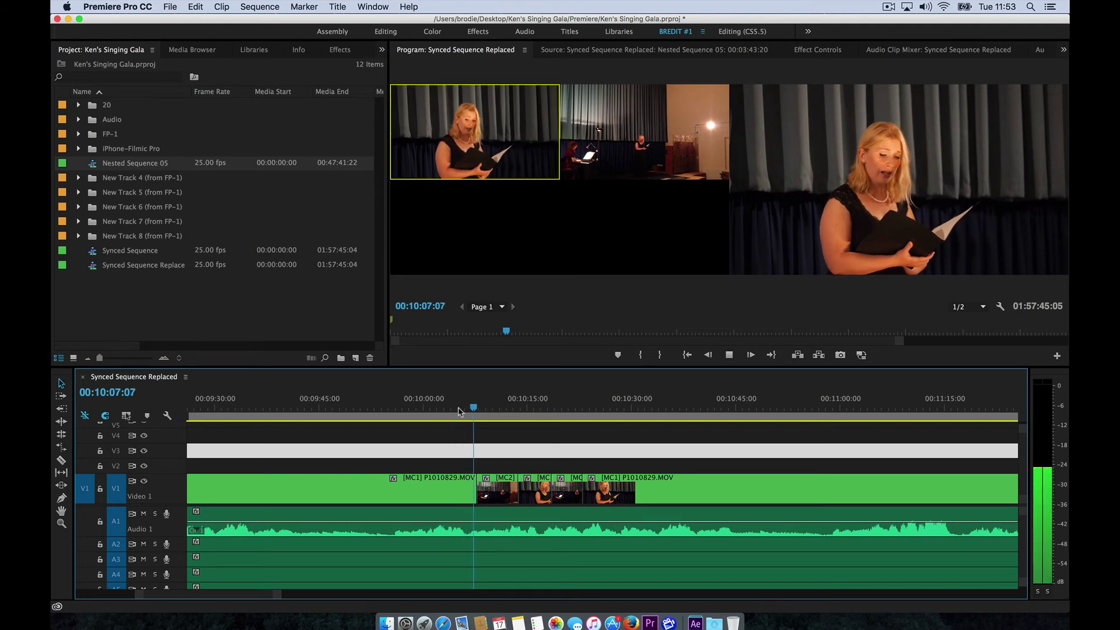
key(2)
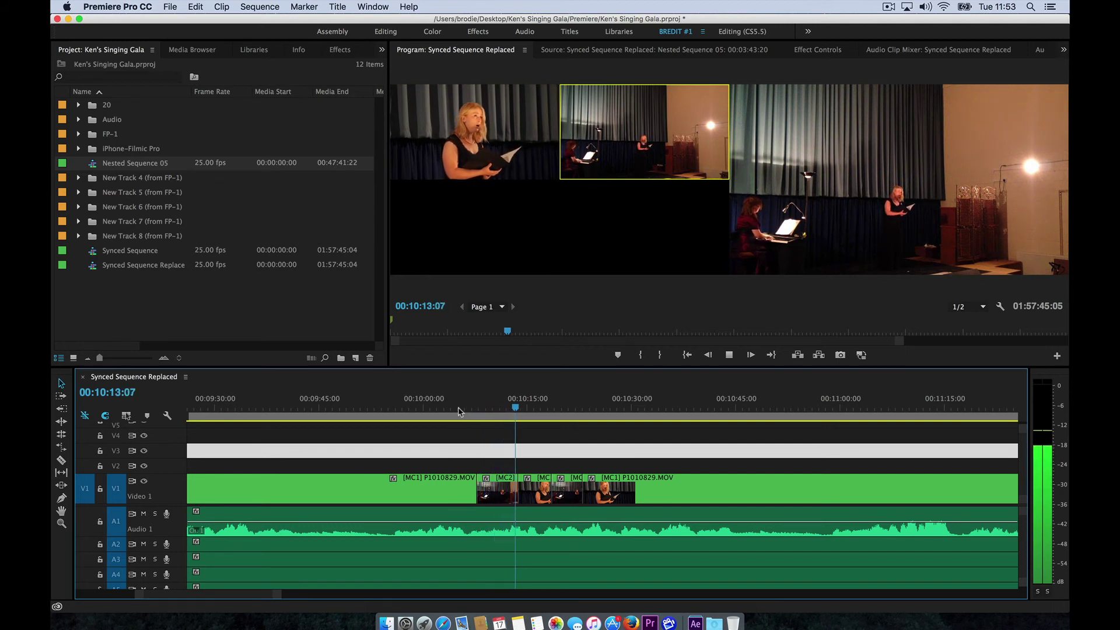
key(1)
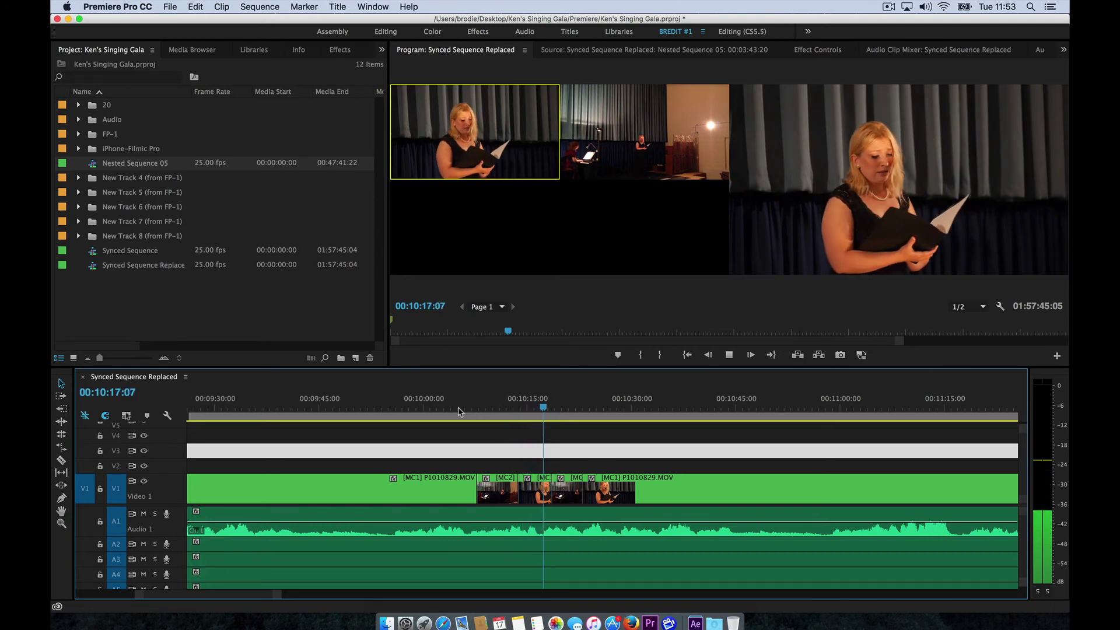
key(2)
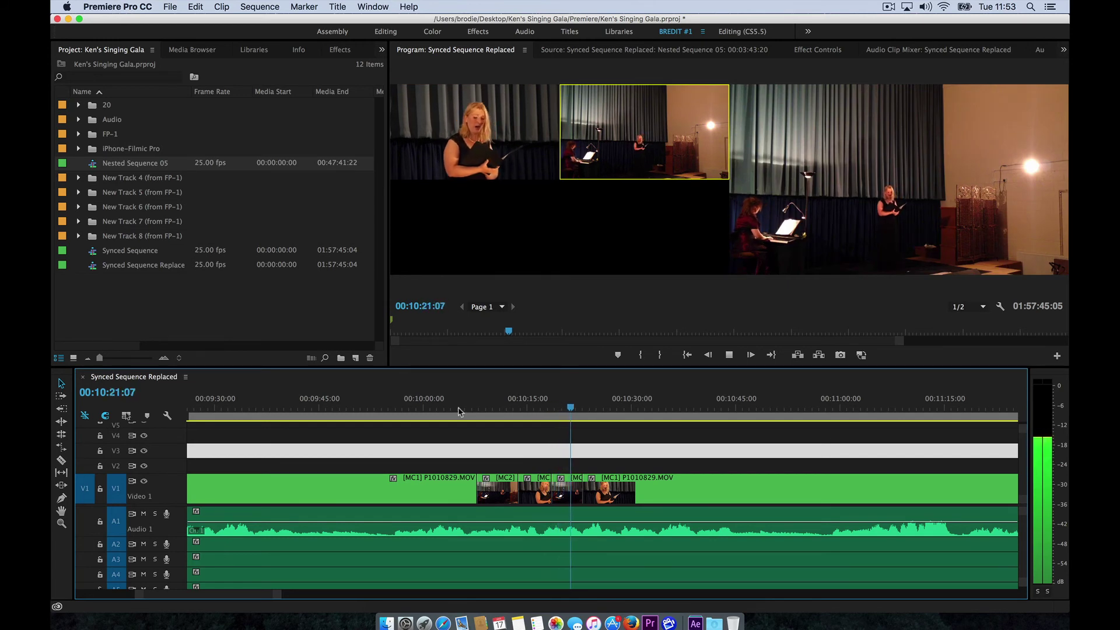
key(1)
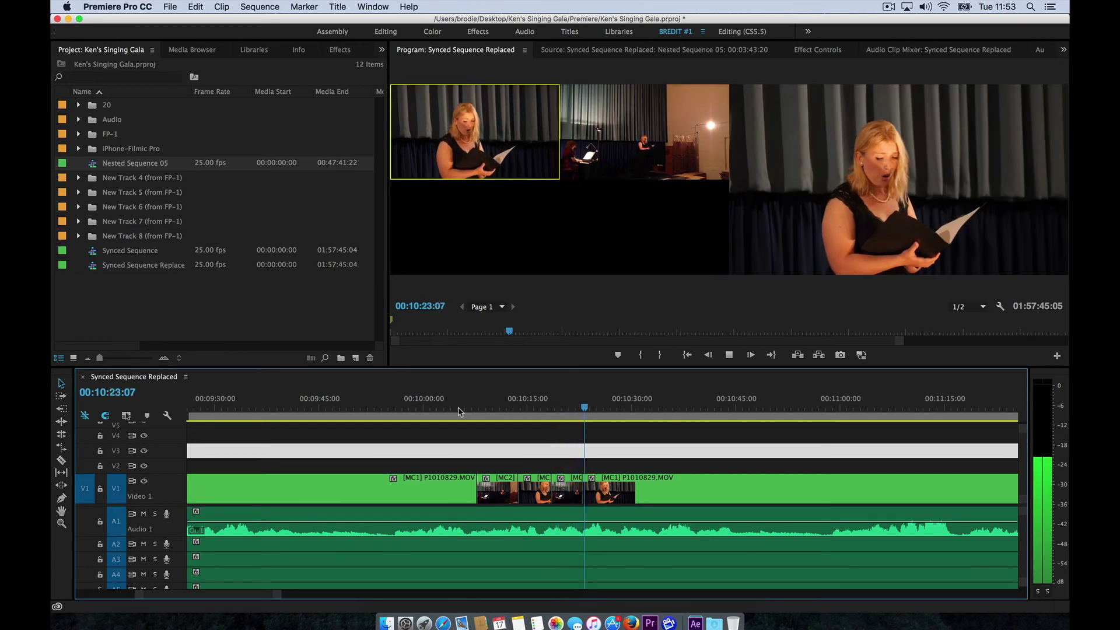
key(space)
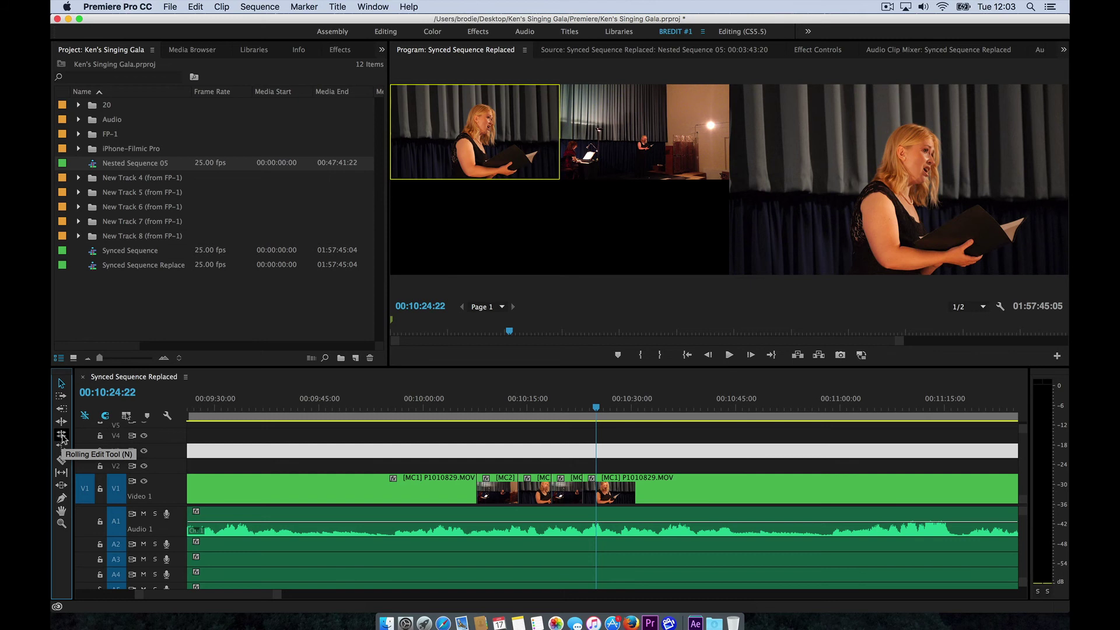
- Roll the V1 MC2/MC1 cut later with the Rolling Edit Tool, then stop playback after reviewing it
click(62, 436)
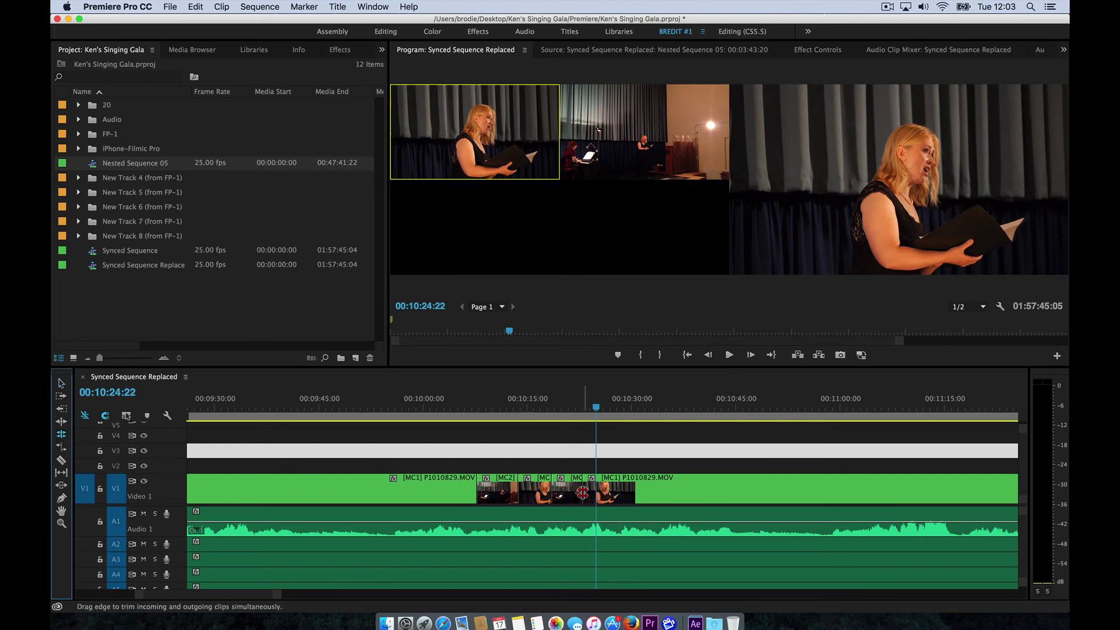
drag(582, 493, 450, 492)
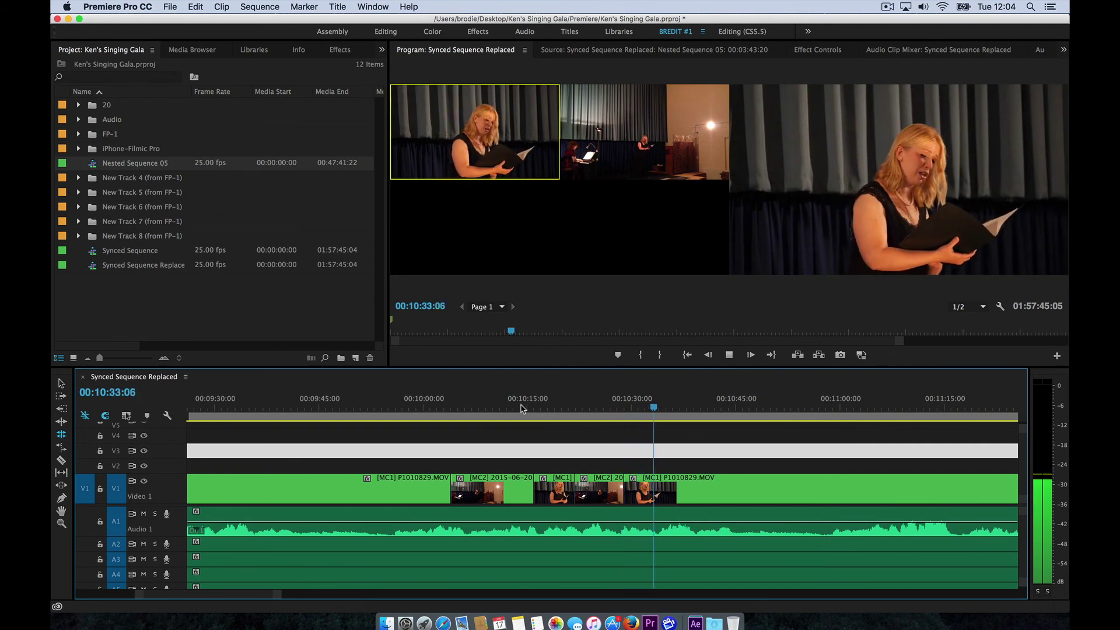
key(space)
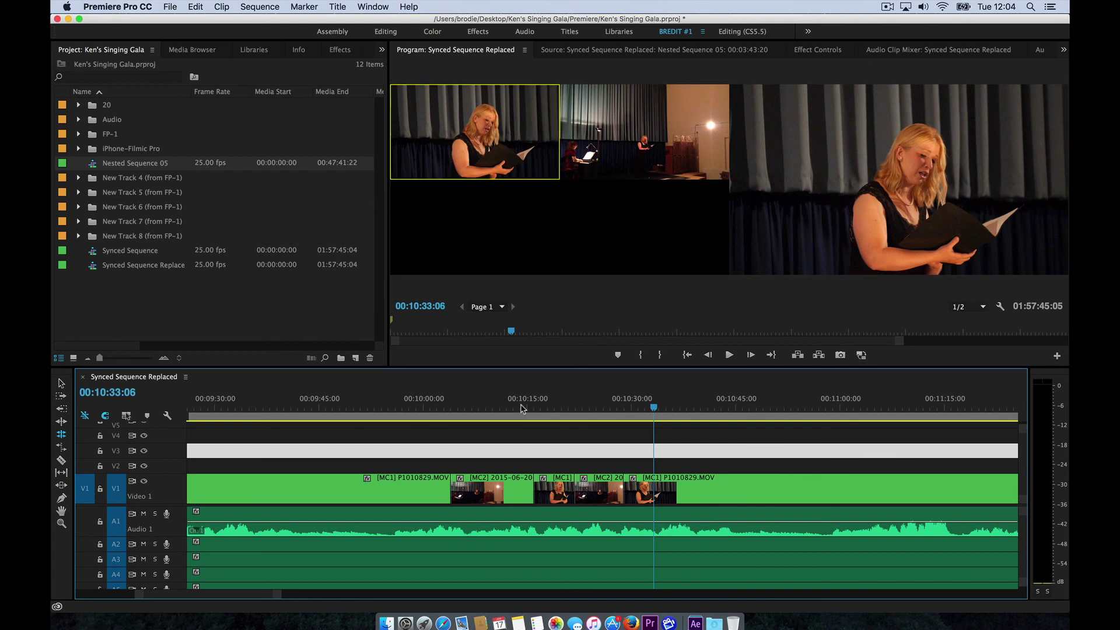